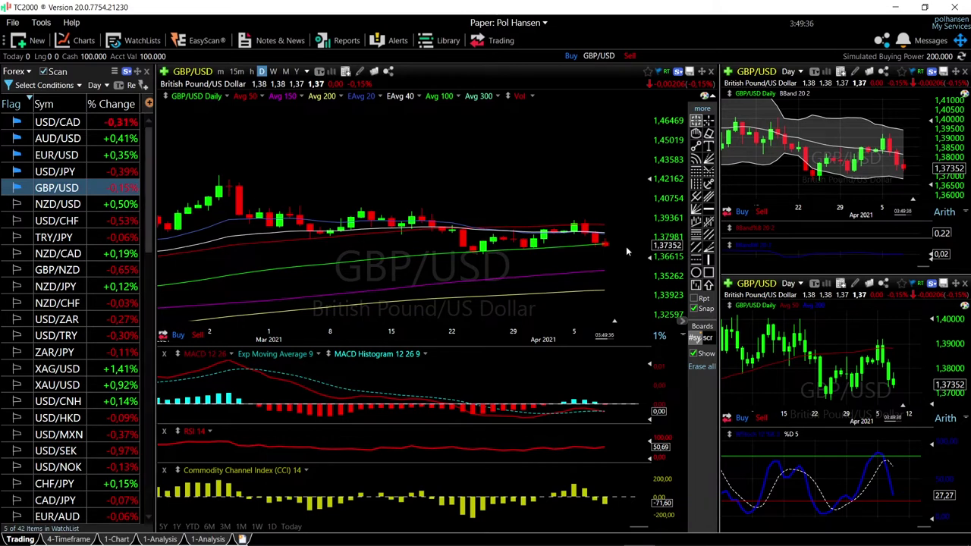
Zoom the GBP/USD daily charts to recent weeks and bring up the Ichimoku Cloud analysis chart.
scroll(618, 255, up, 2)
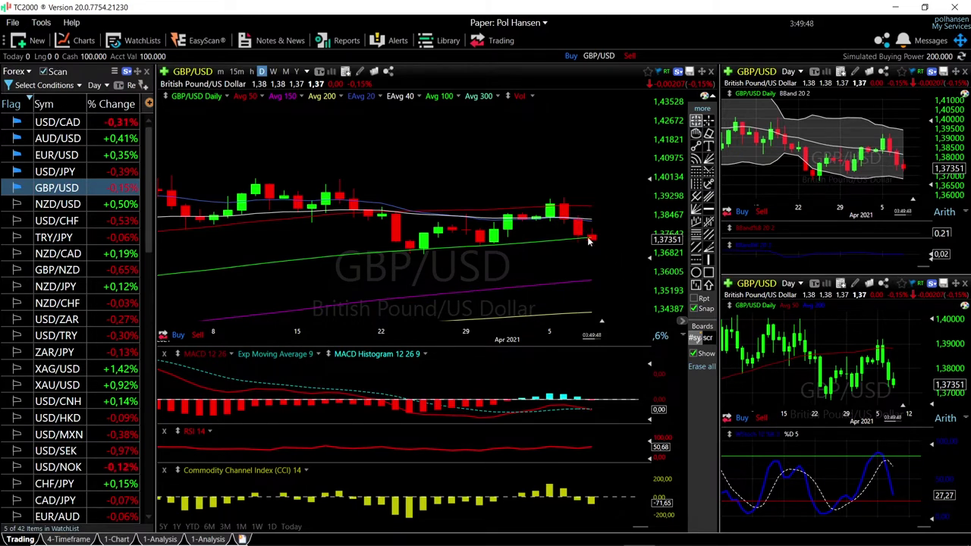
scroll(591, 238, up, 4)
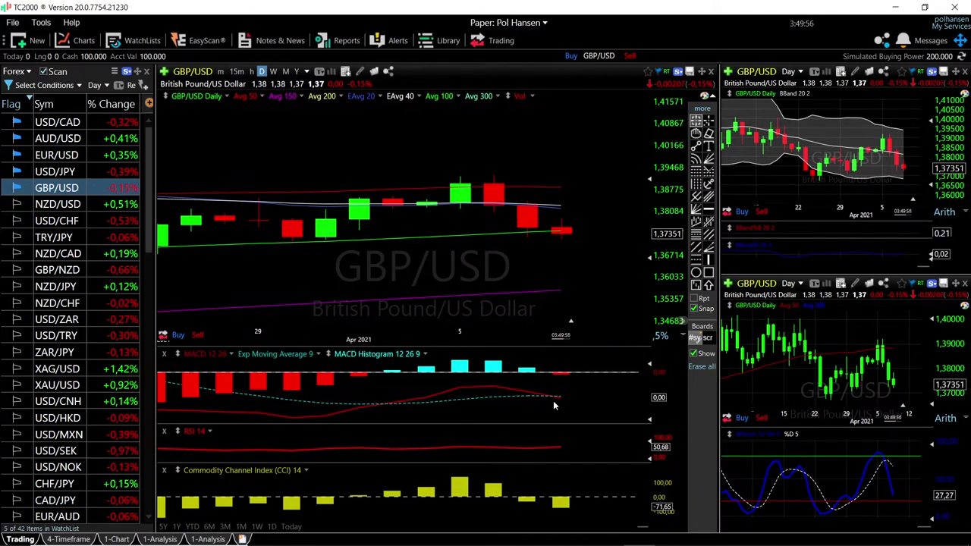
scroll(546, 398, down, 3)
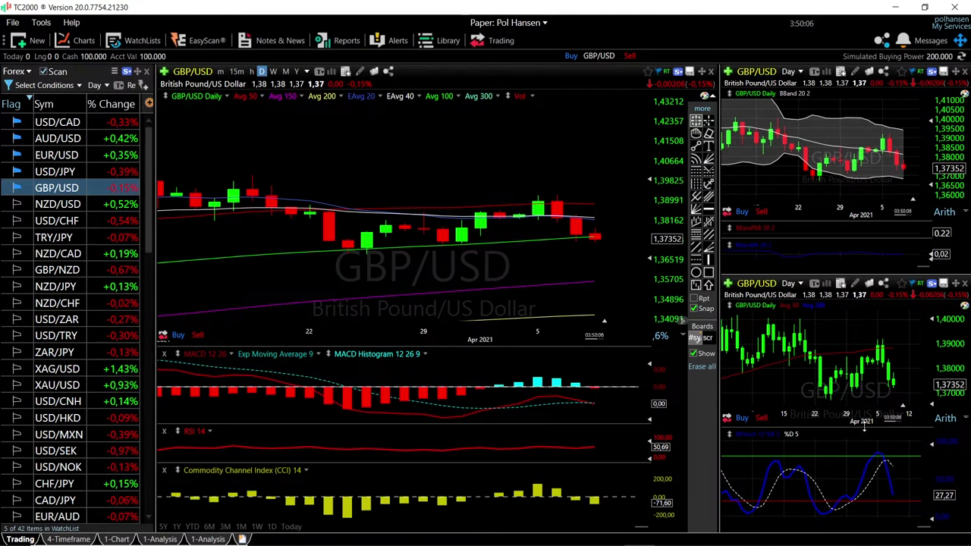
scroll(887, 183, up, 2)
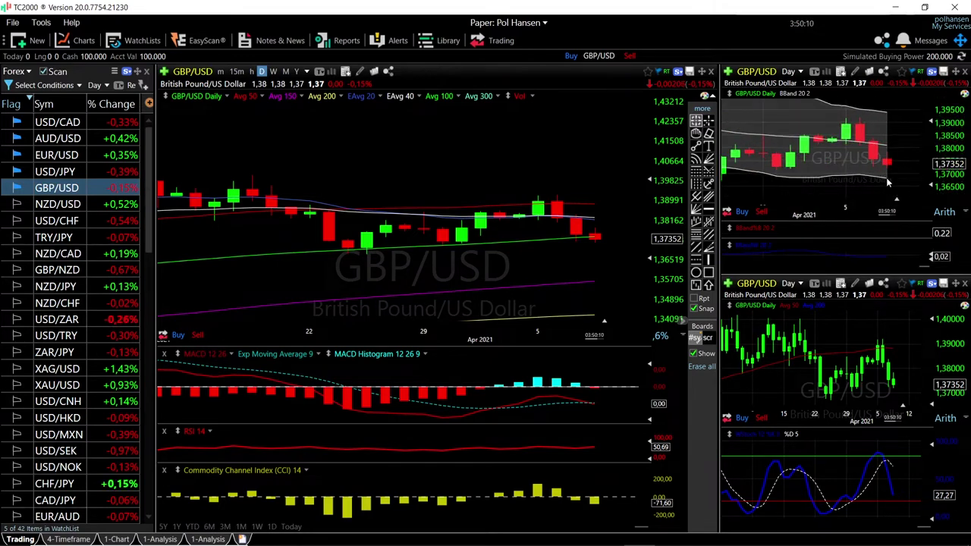
mouse_move(887, 179)
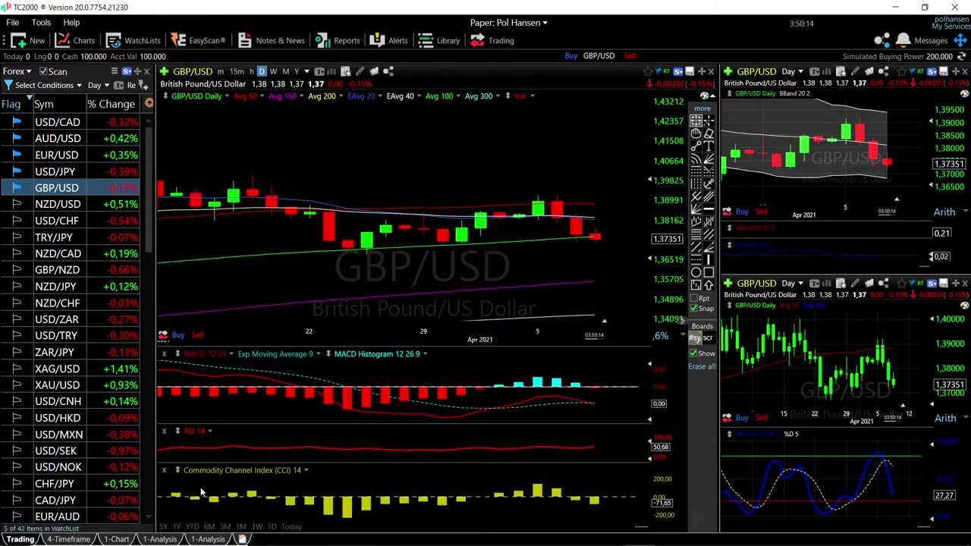
click(160, 538)
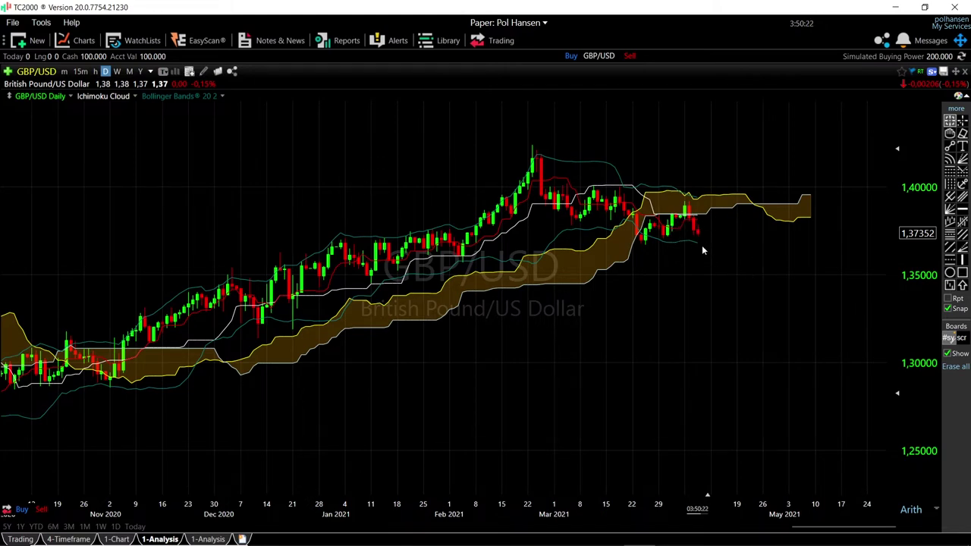
scroll(701, 245, up, 3)
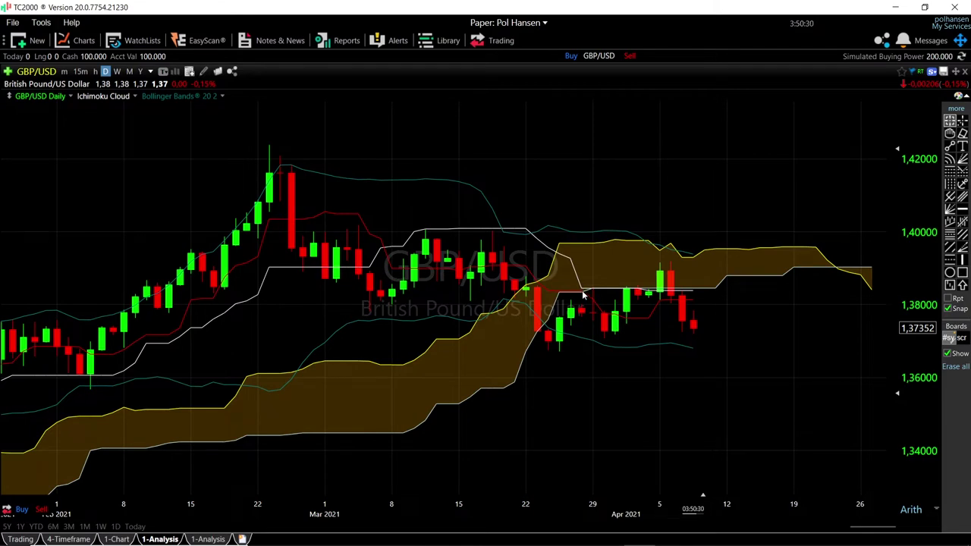
scroll(686, 307, down, 3)
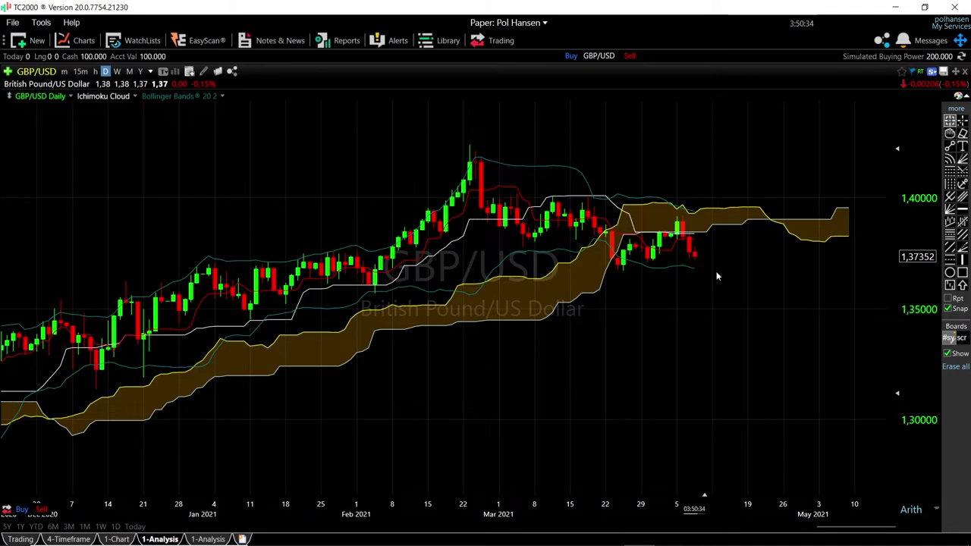
click(21, 538)
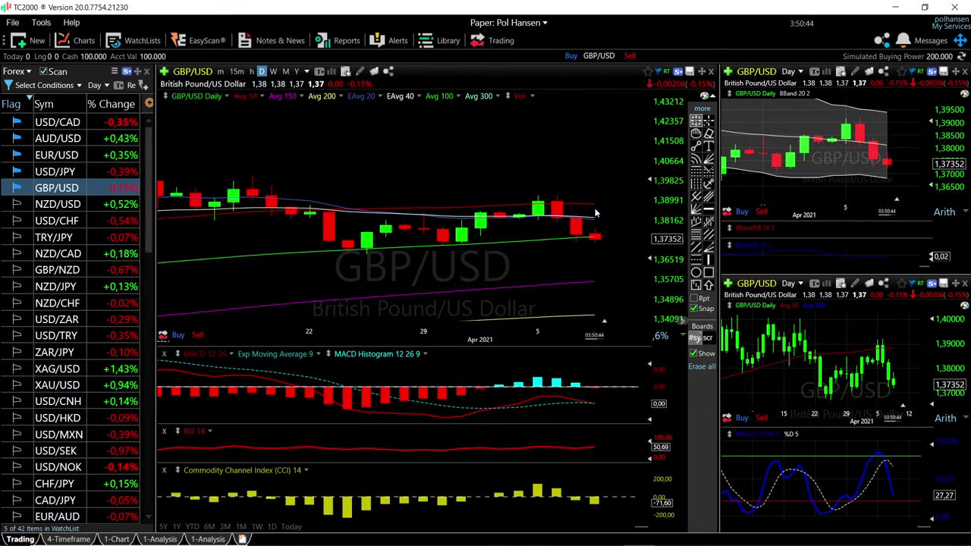
Load USD/JPY into the charts from the watchlist and zoom out its daily bars.
mouse_move(595, 205)
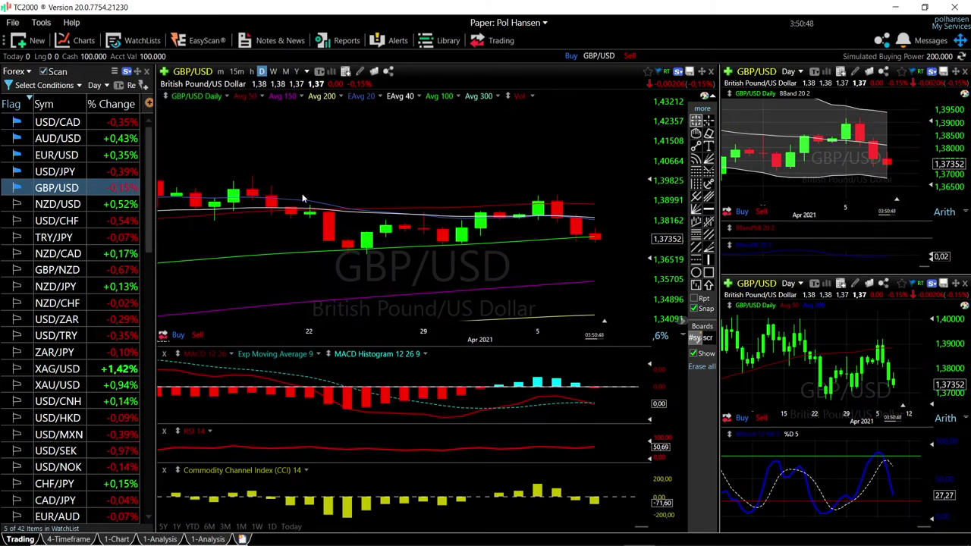
key(Up)
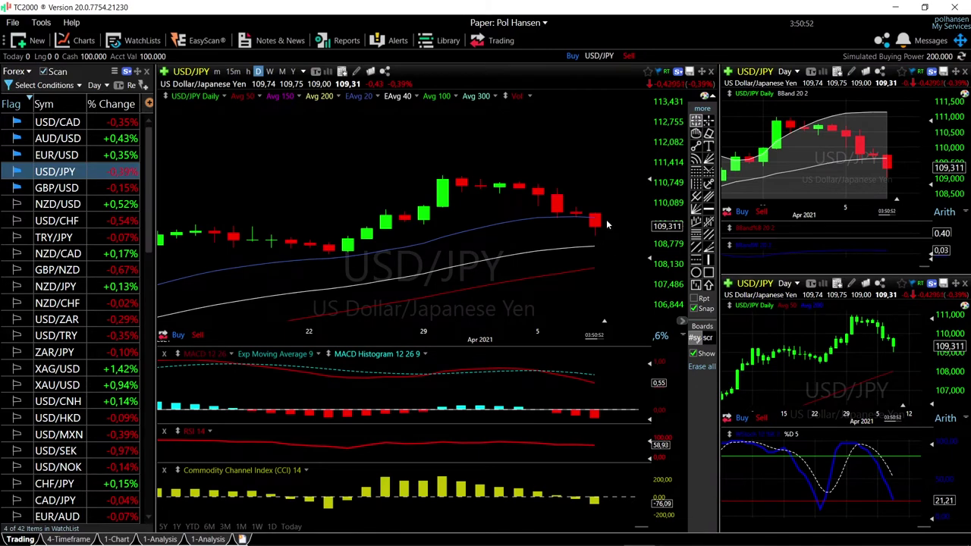
scroll(606, 219, down, 2)
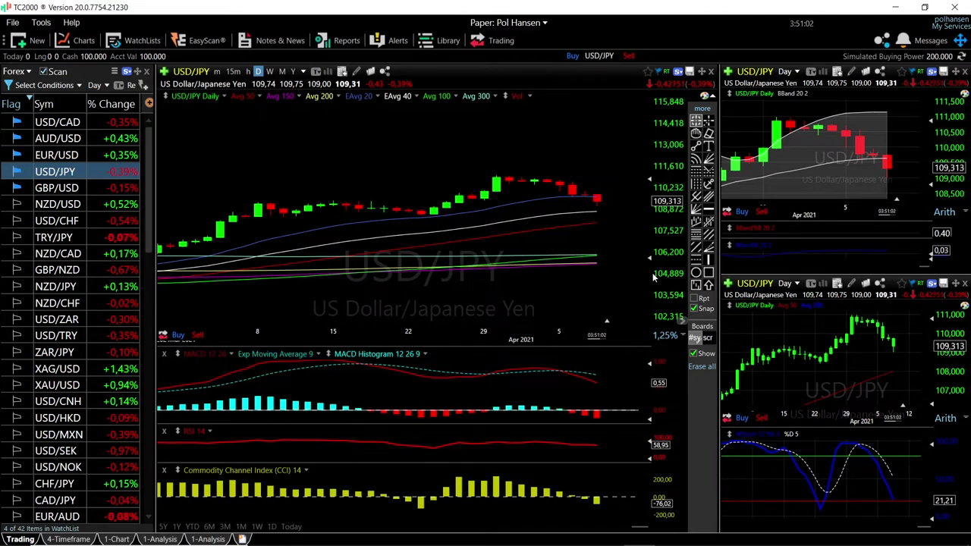
scroll(864, 174, down, 3)
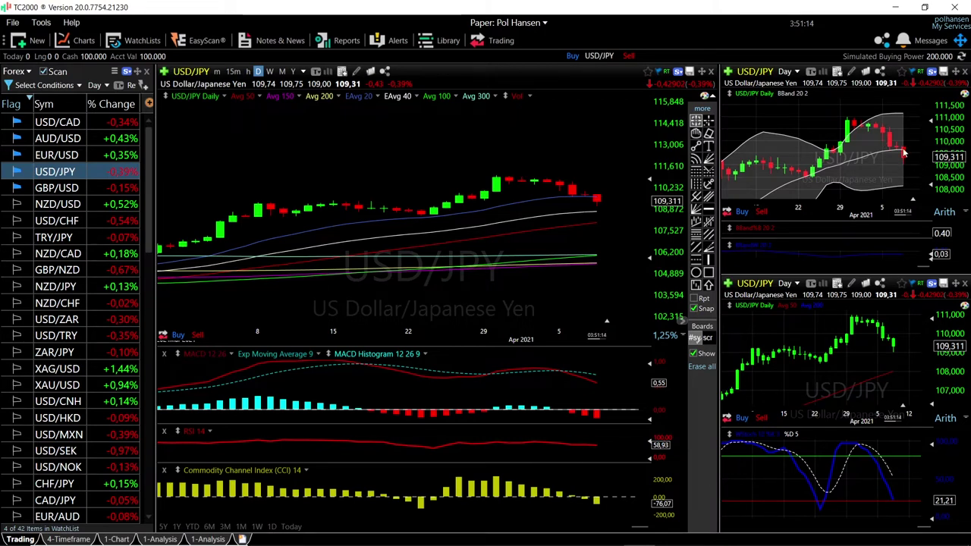
scroll(904, 154, down, 2)
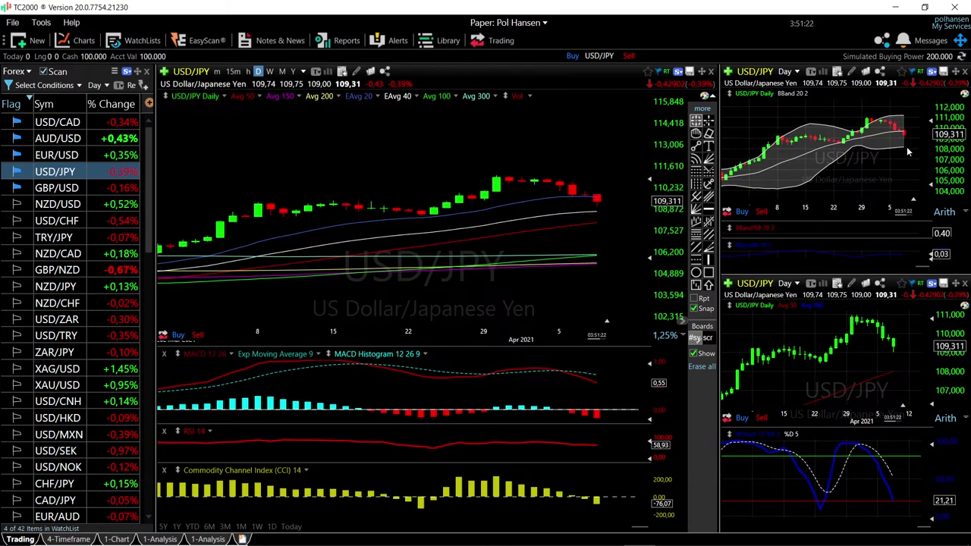
Fine-tune the USD/JPY chart zoom, then switch all charts to EUR/USD.
mouse_move(903, 145)
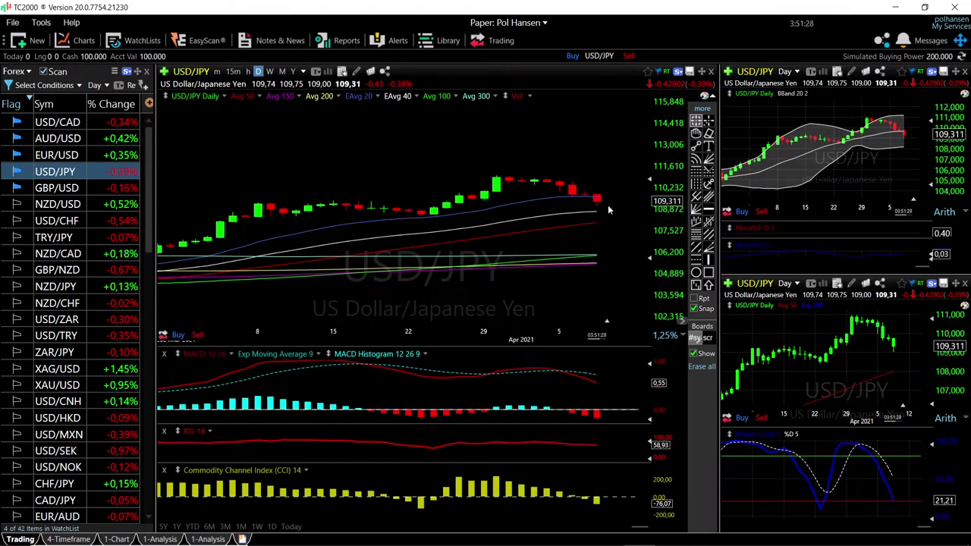
scroll(607, 204, up, 2)
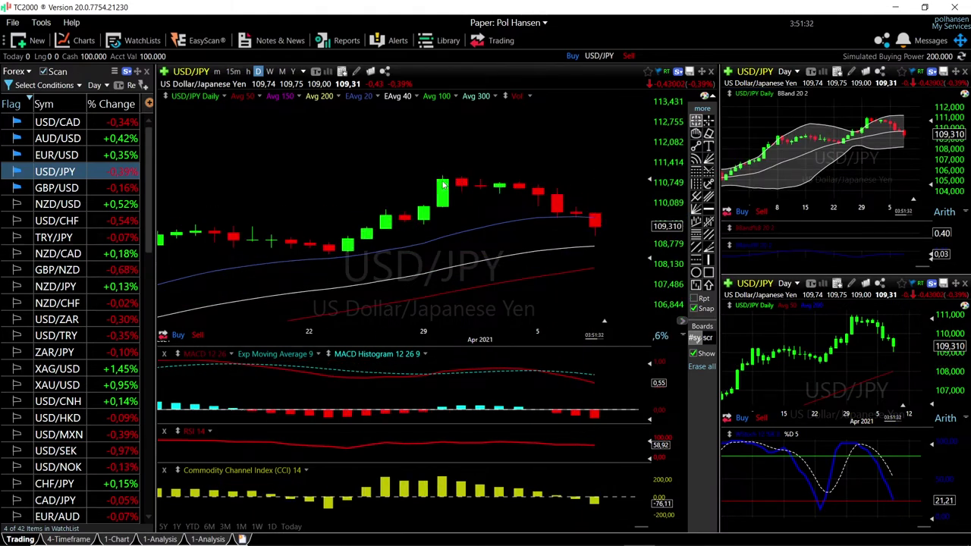
scroll(566, 196, down, 3)
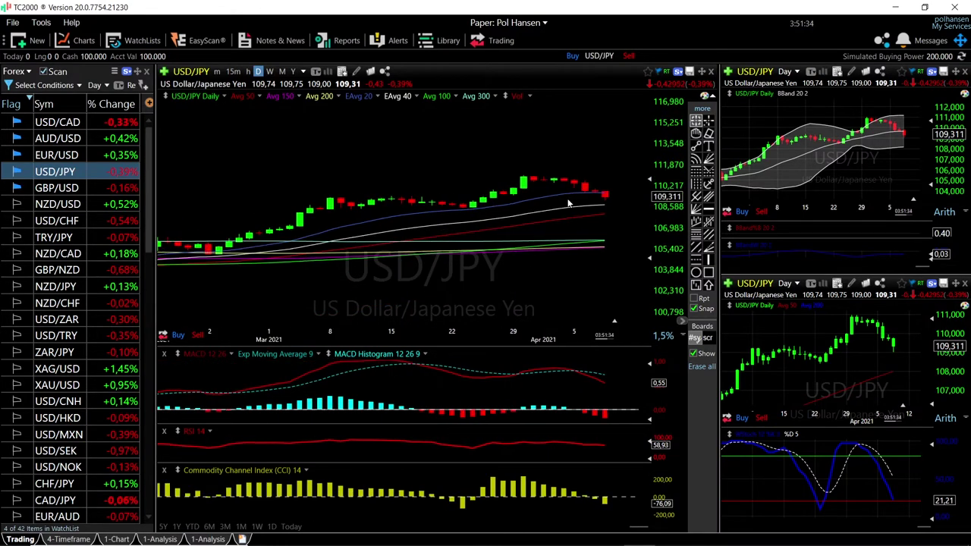
click(67, 156)
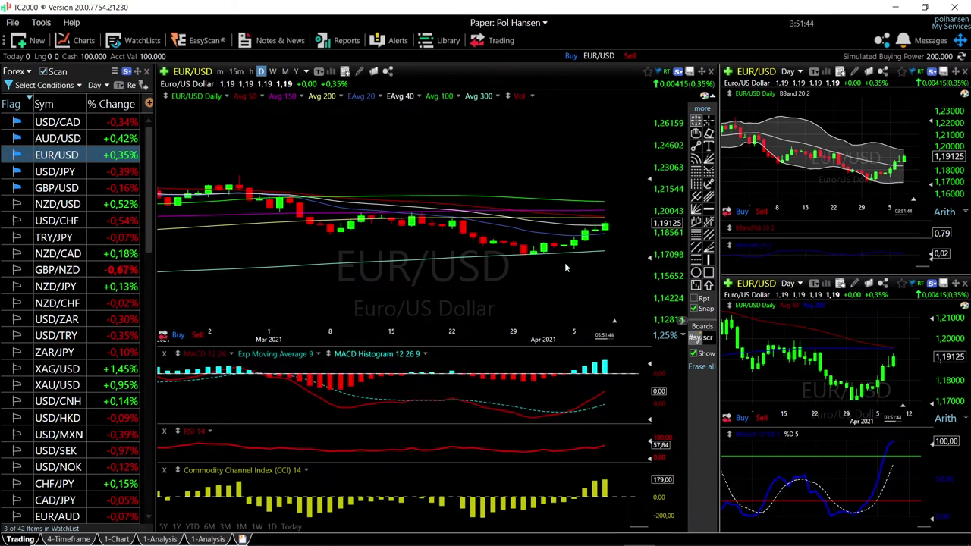
Read the latest EUR/USD bar's Bollinger Band values, zoom out to November, then back in.
scroll(596, 243, up, 3)
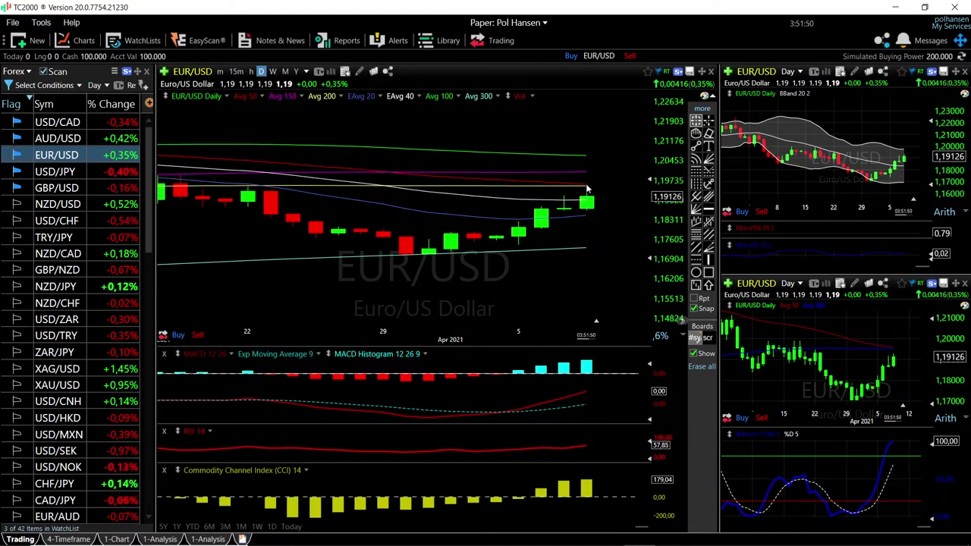
click(904, 150)
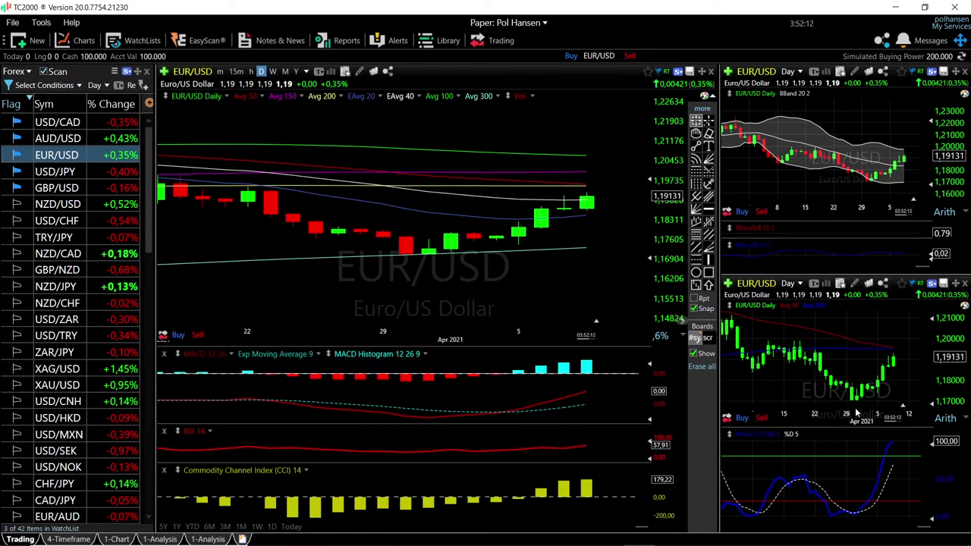
scroll(549, 390, down, 4)
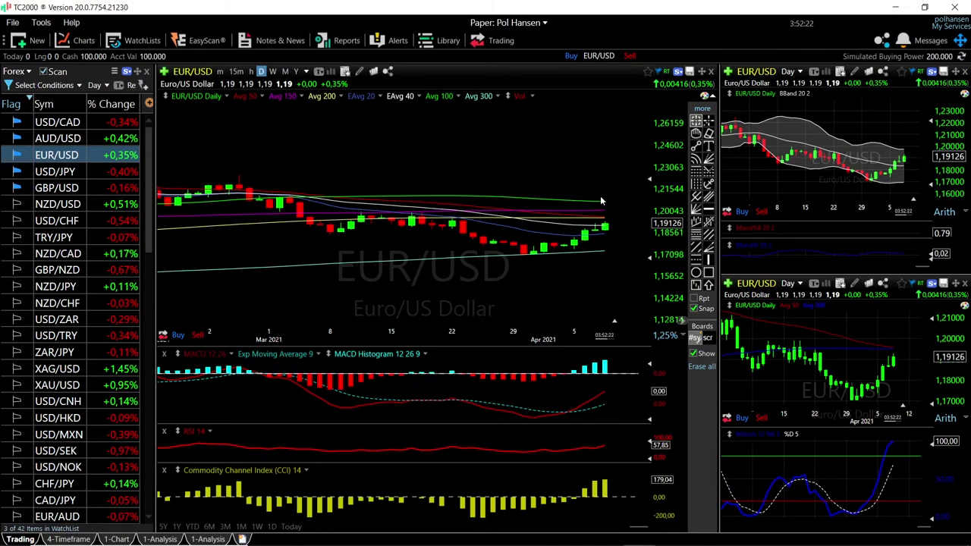
scroll(557, 246, down, 2)
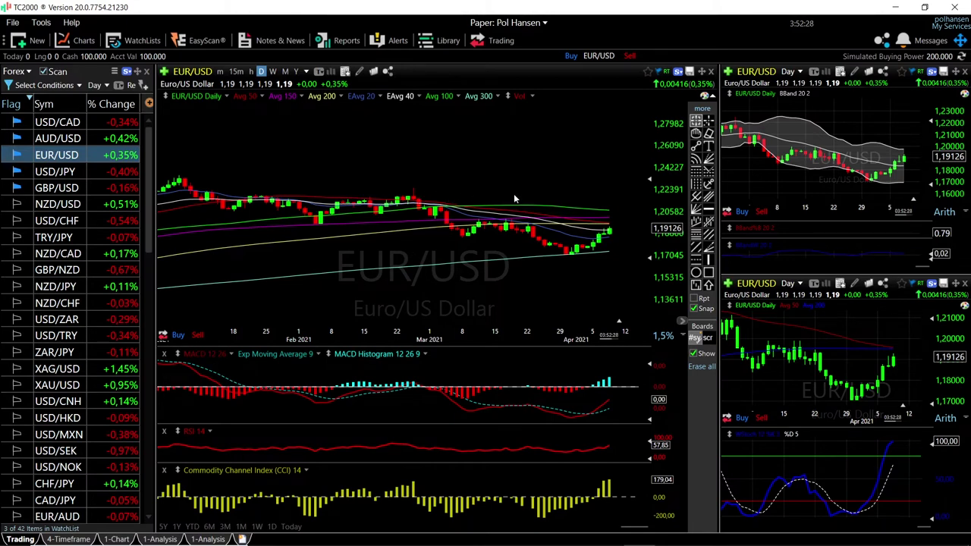
scroll(235, 189, down, 3)
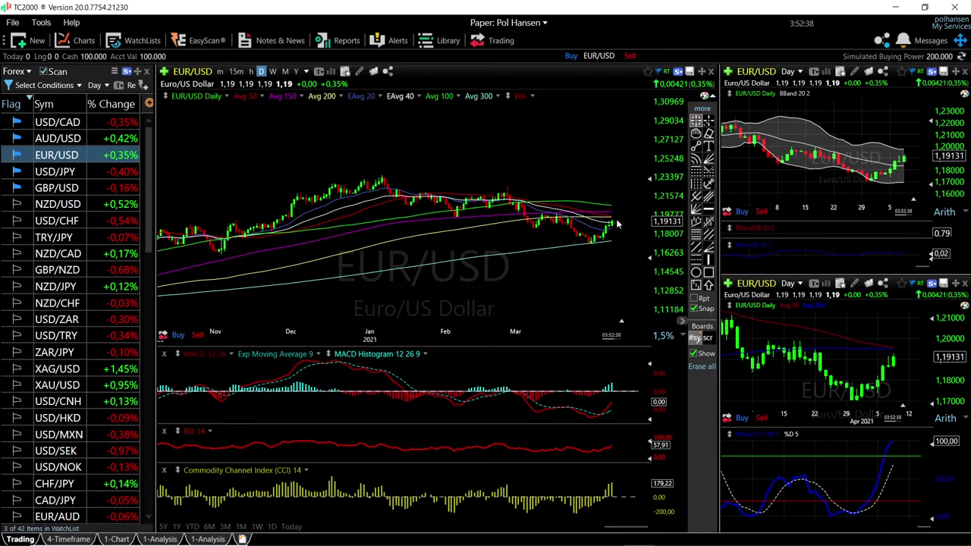
scroll(618, 225, up, 3)
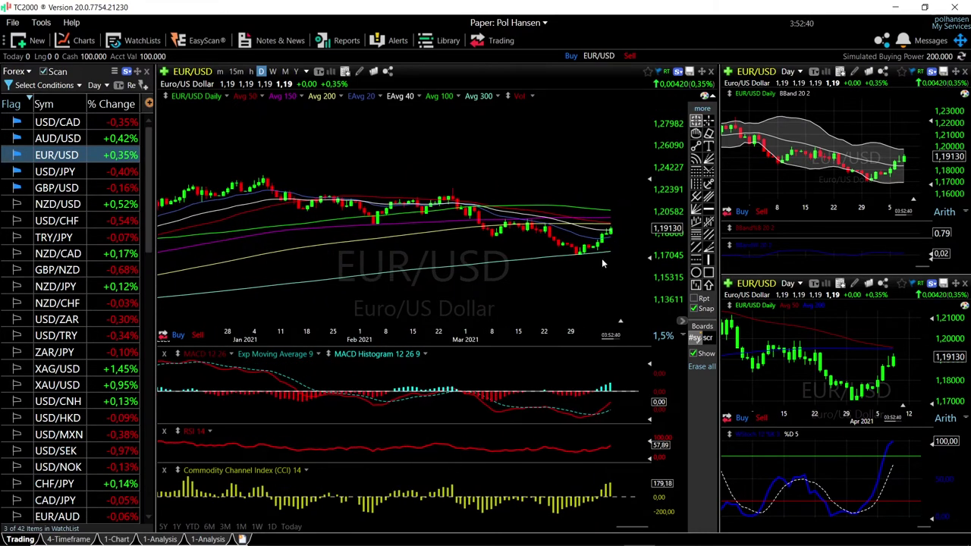
Load AUD/USD into all charts and zoom in on its recent daily candles.
key(Up)
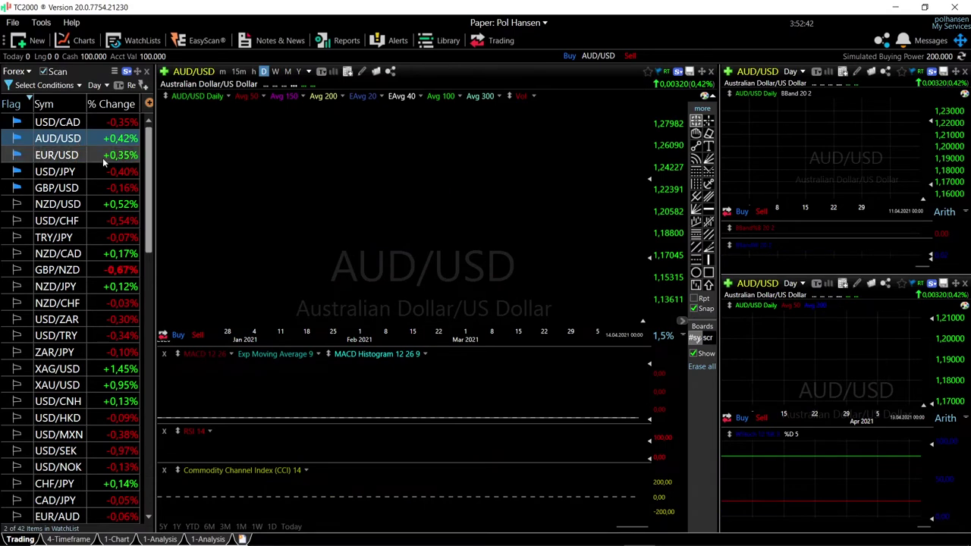
scroll(555, 255, up, 2)
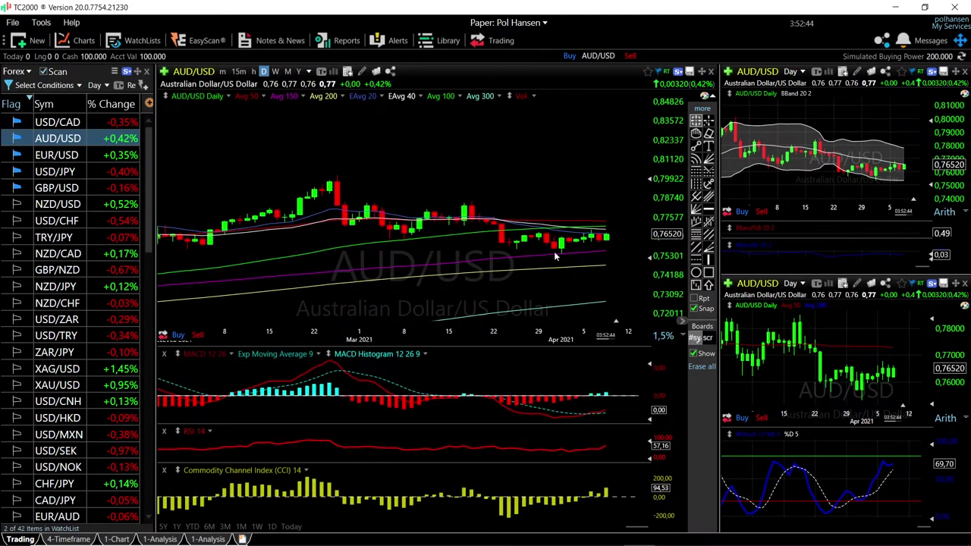
scroll(615, 245, up, 4)
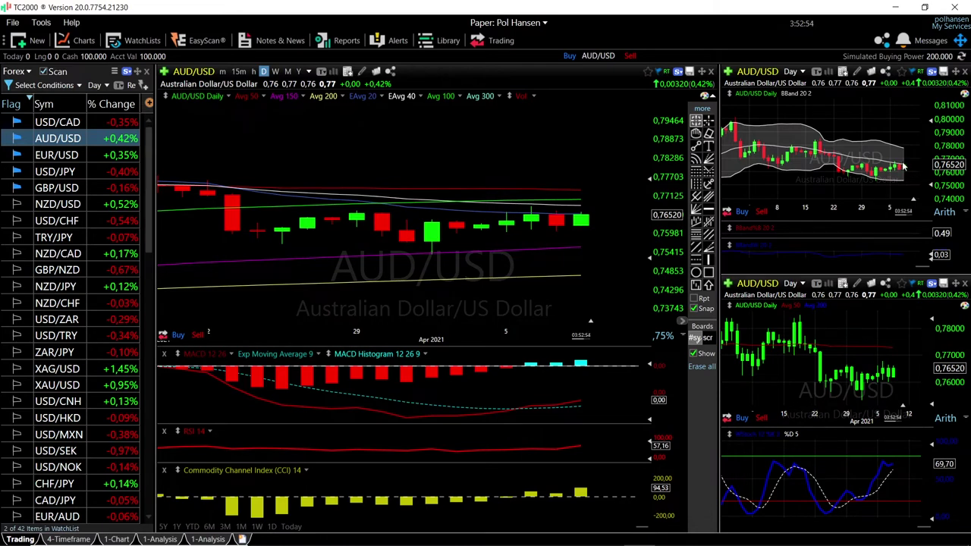
mouse_move(903, 149)
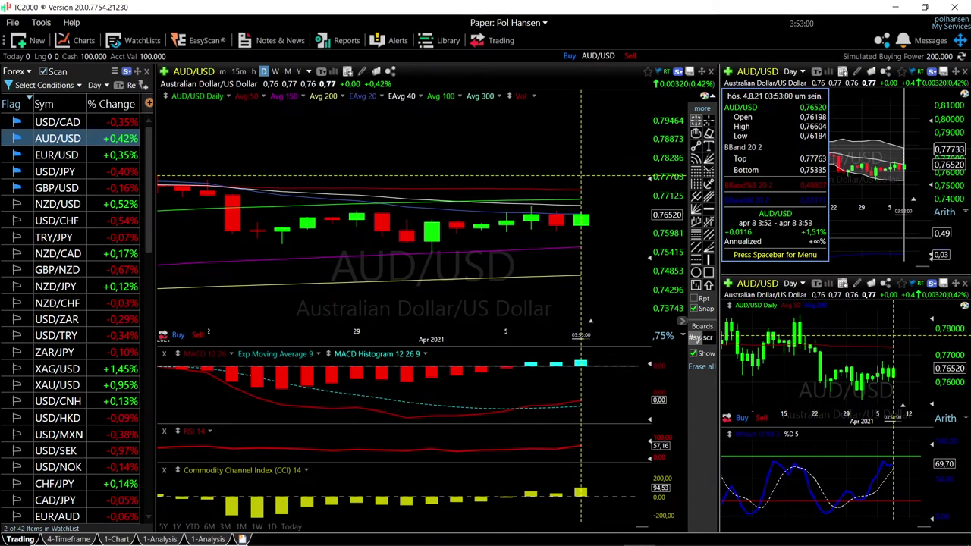
scroll(320, 203, down, 3)
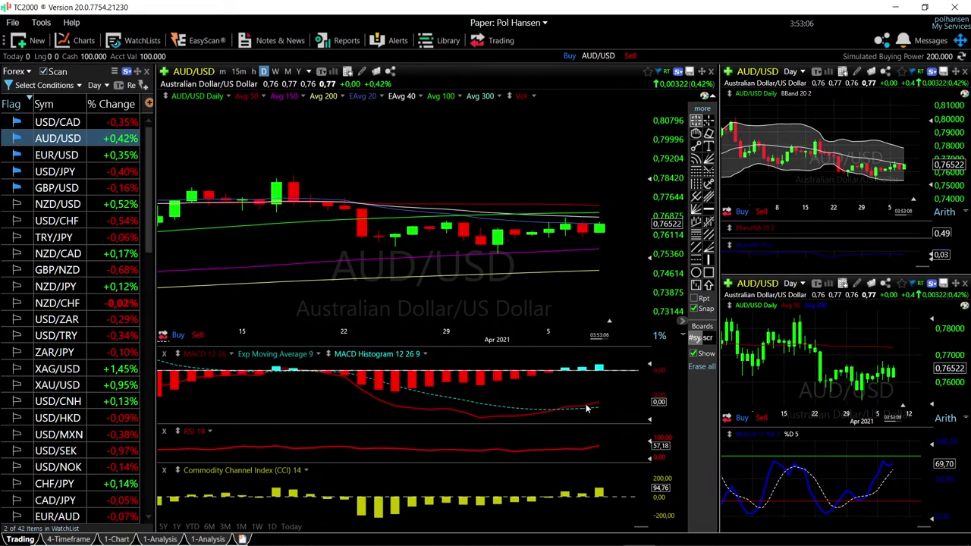
scroll(554, 405, down, 2)
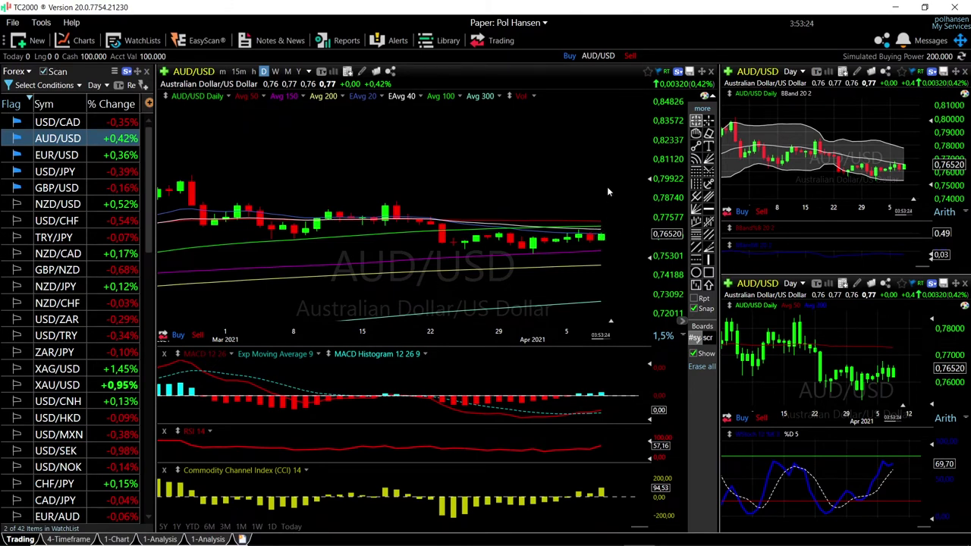
Read the latest AUD/USD candle's values, dismiss the readout, and switch charts to USD/CAD.
click(601, 248)
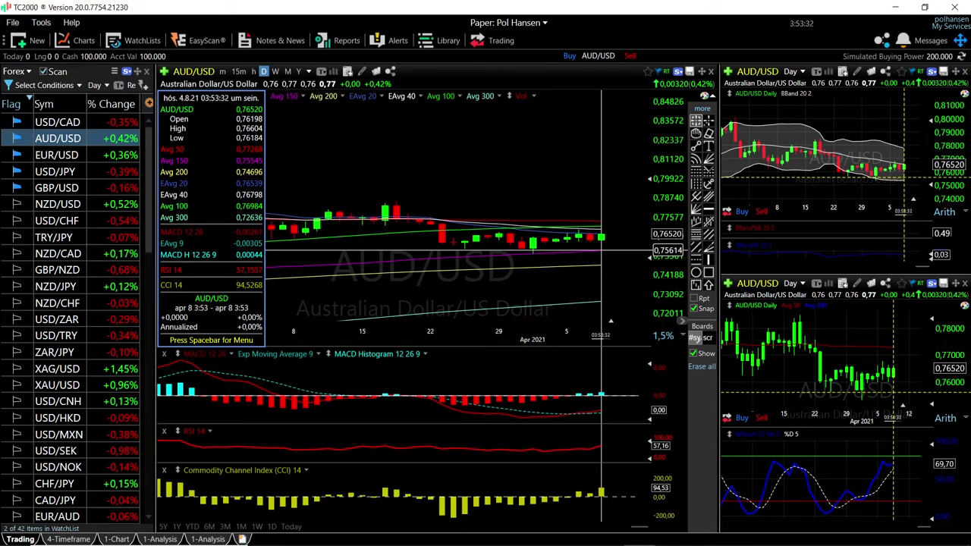
drag(601, 249, 601, 253)
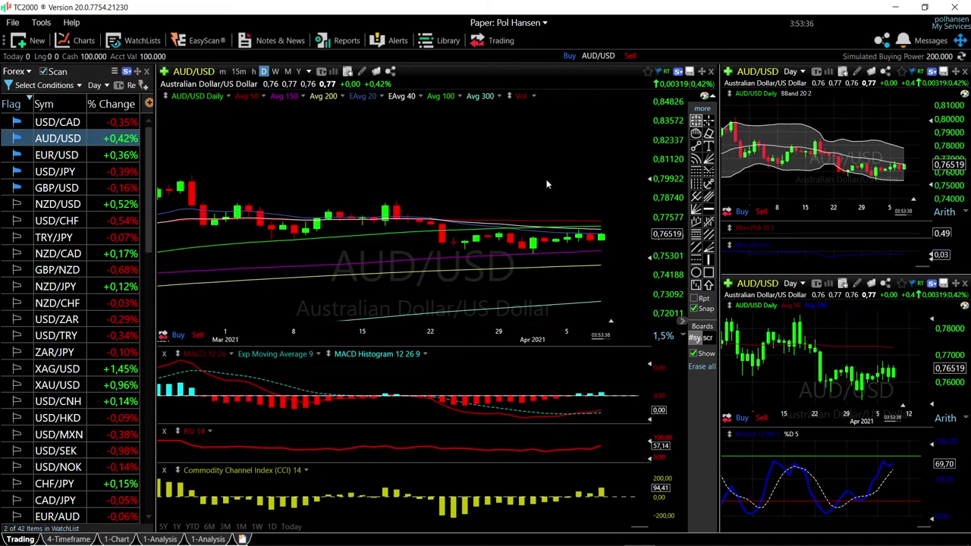
click(69, 127)
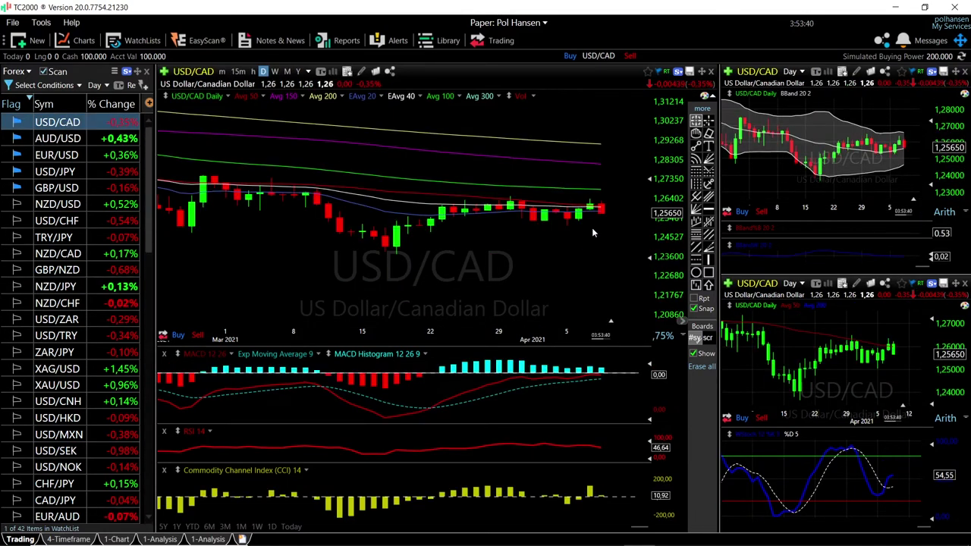
Zoom the USD/CAD daily chart out to show the downtrend since November.
scroll(539, 216, down, 3)
scroll(537, 215, down, 2)
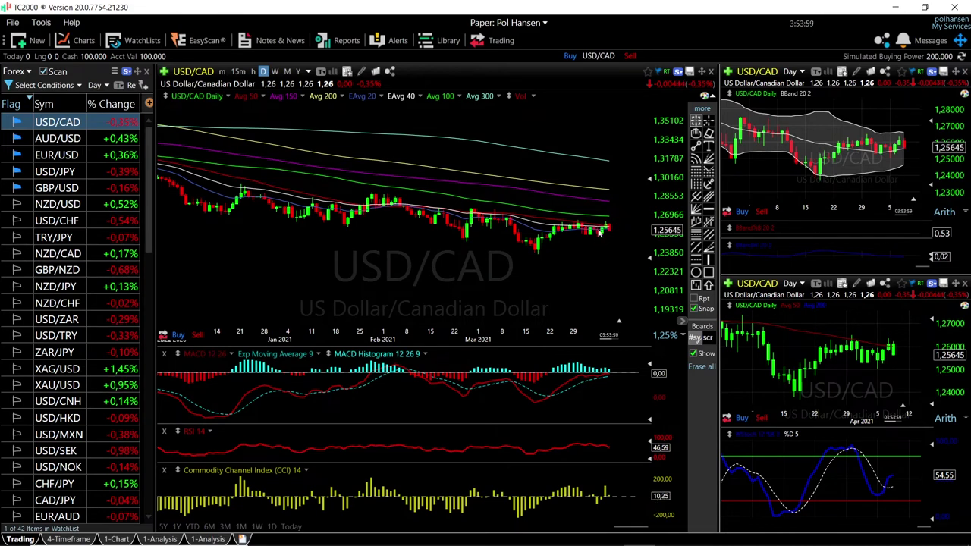
scroll(599, 232, up, 5)
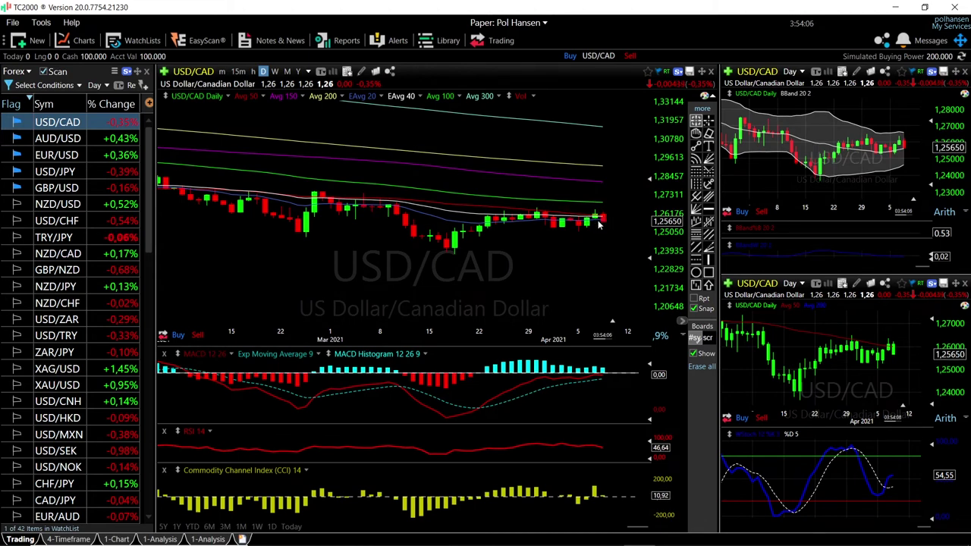
scroll(577, 234, down, 3)
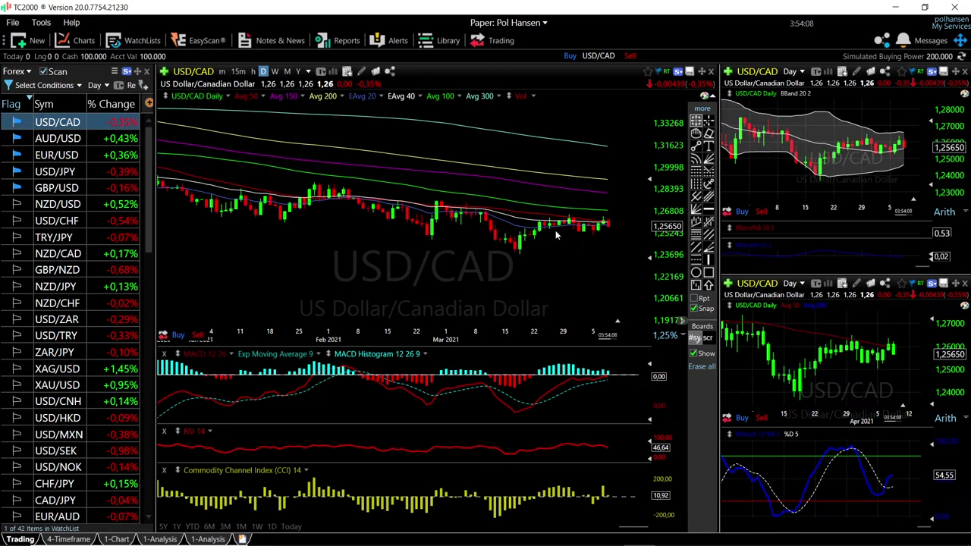
scroll(415, 216, down, 3)
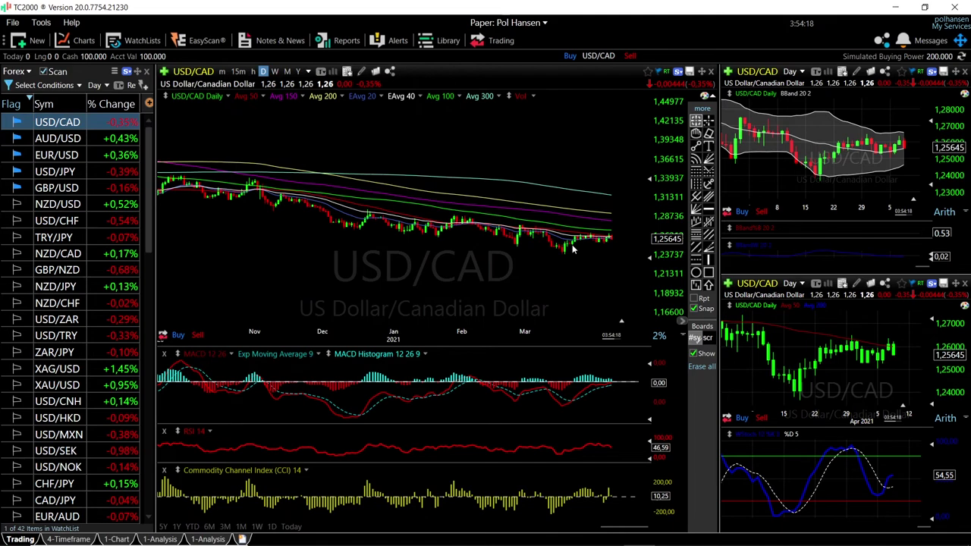
scroll(613, 249, up, 2)
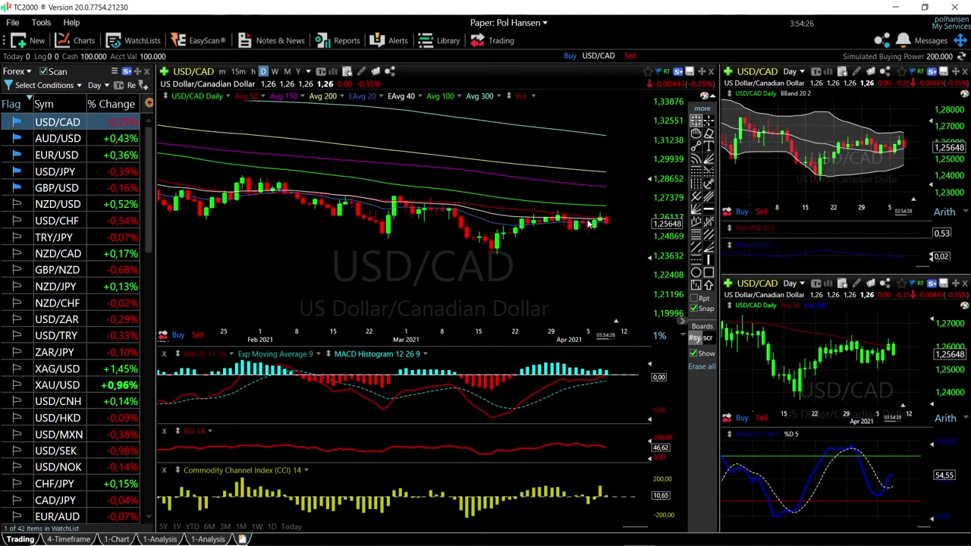
Read the 23 March candle and latest Bollinger Band values, then measure a recent price drop.
click(522, 252)
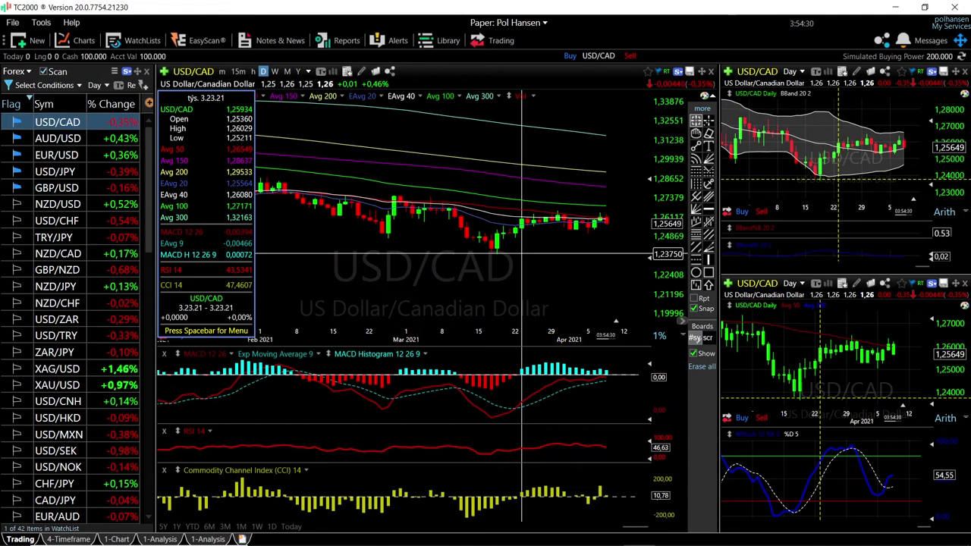
click(531, 262)
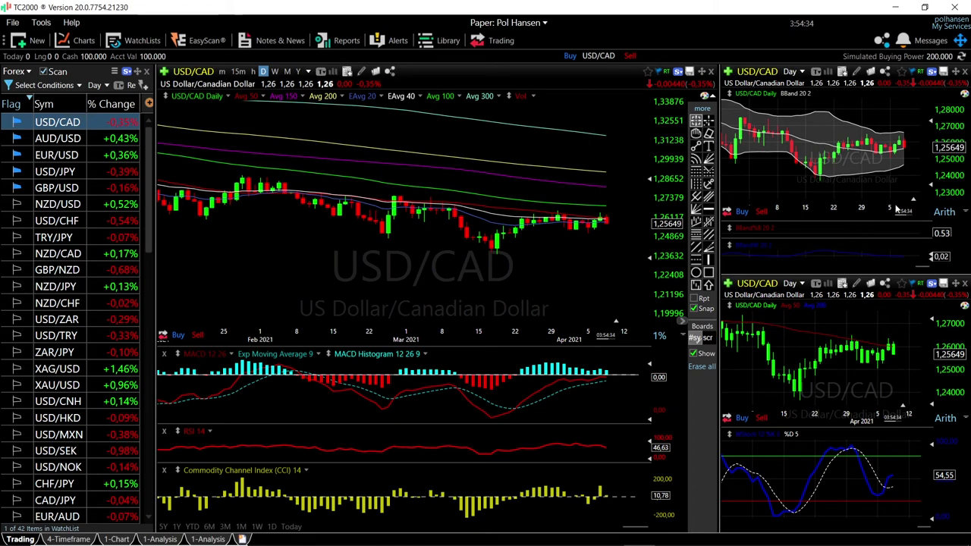
click(904, 152)
drag(902, 148, 903, 163)
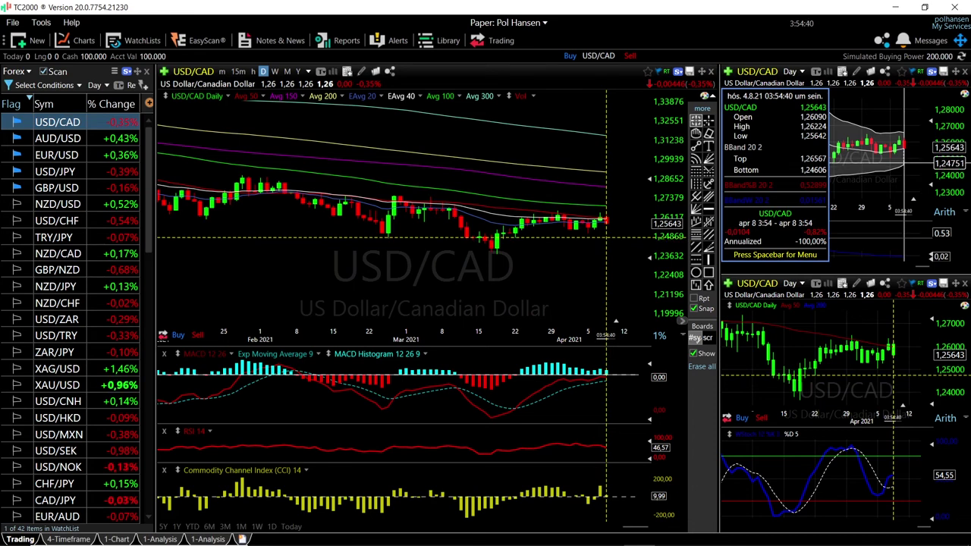